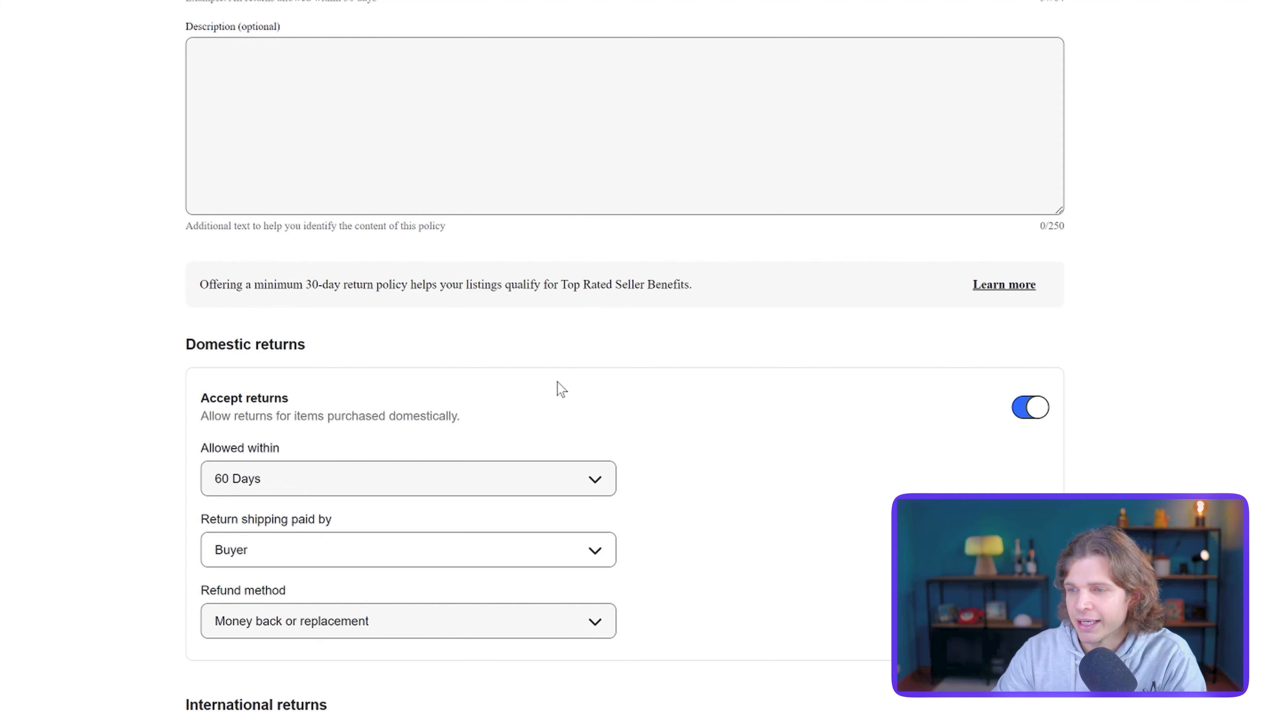
Open the Wholesale Default #3 Same Day Standard Shipping policy and review its name, description and domestic shipping settings
scroll(557, 383, "up", 4)
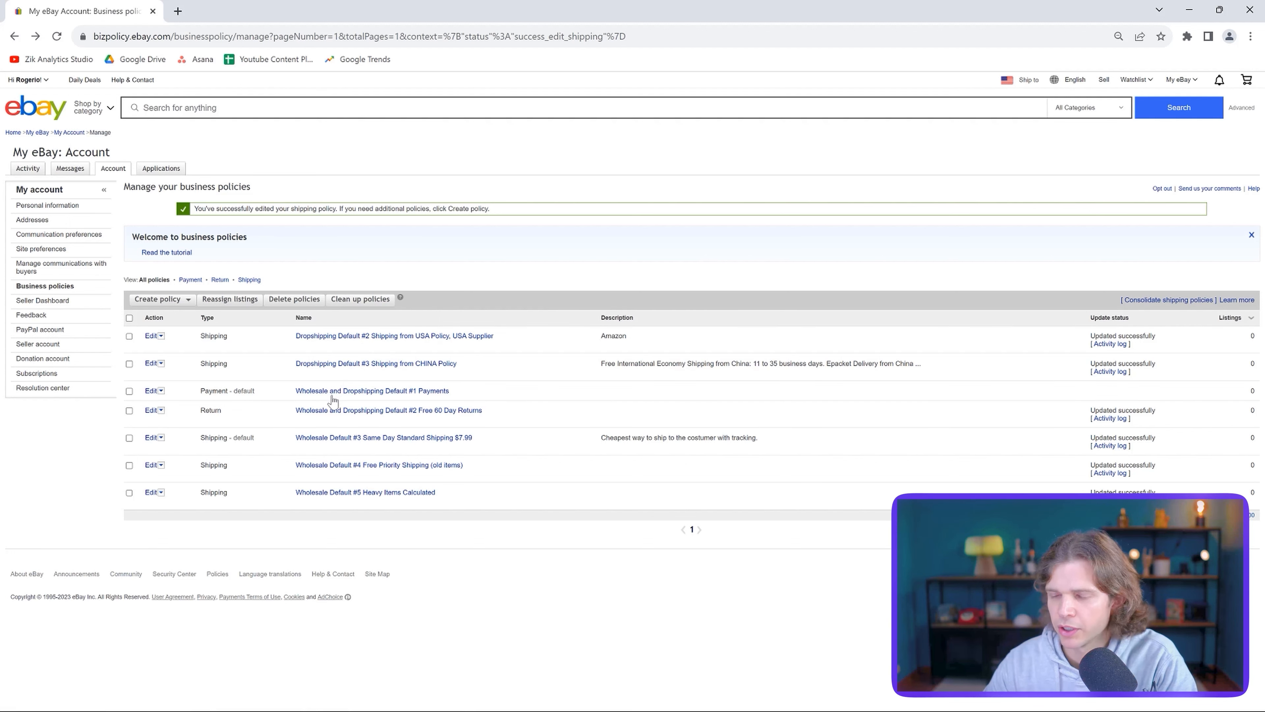
left_click(341, 439)
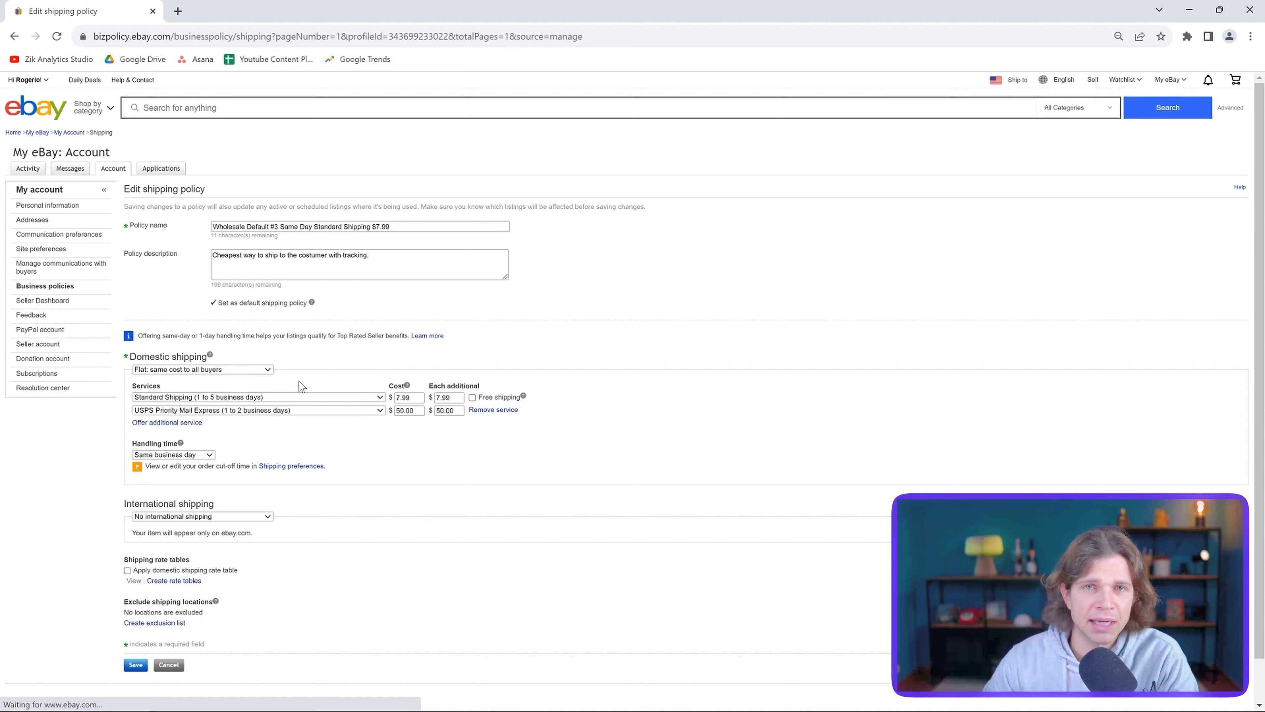
scroll(299, 382, "down", 1)
scroll(300, 387, "up", 1)
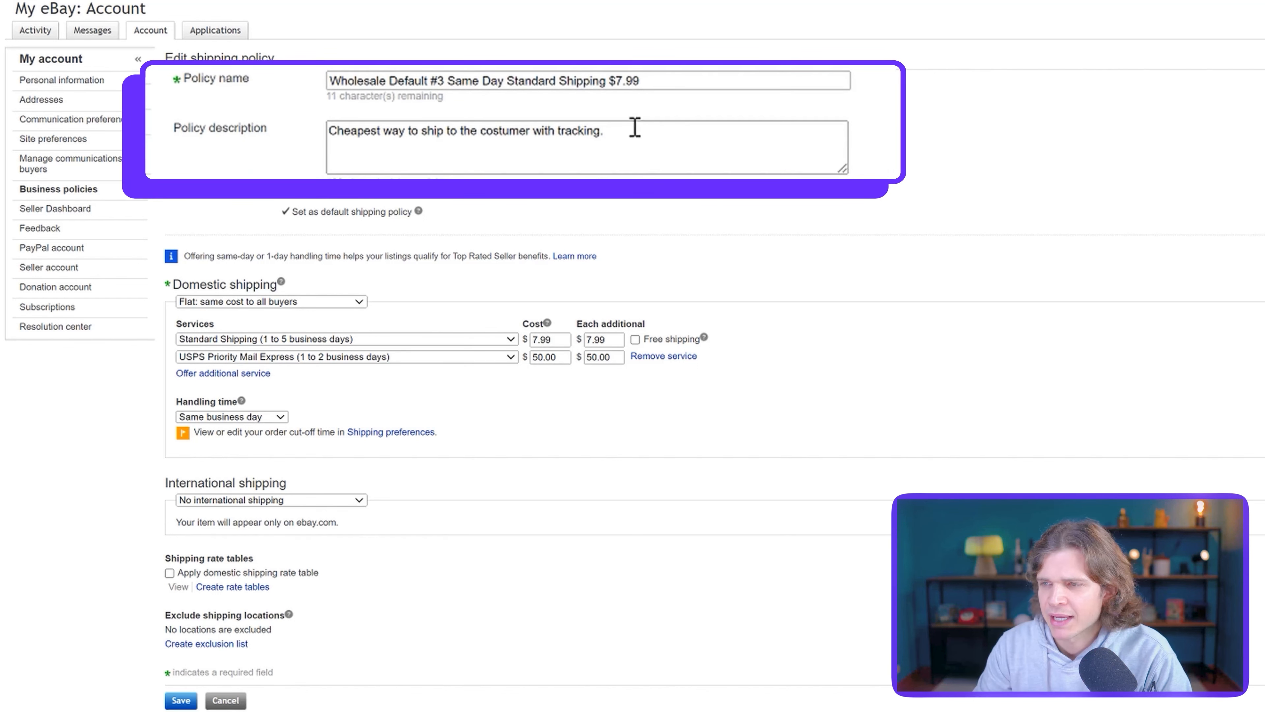
left_click_drag(518, 147, 324, 149)
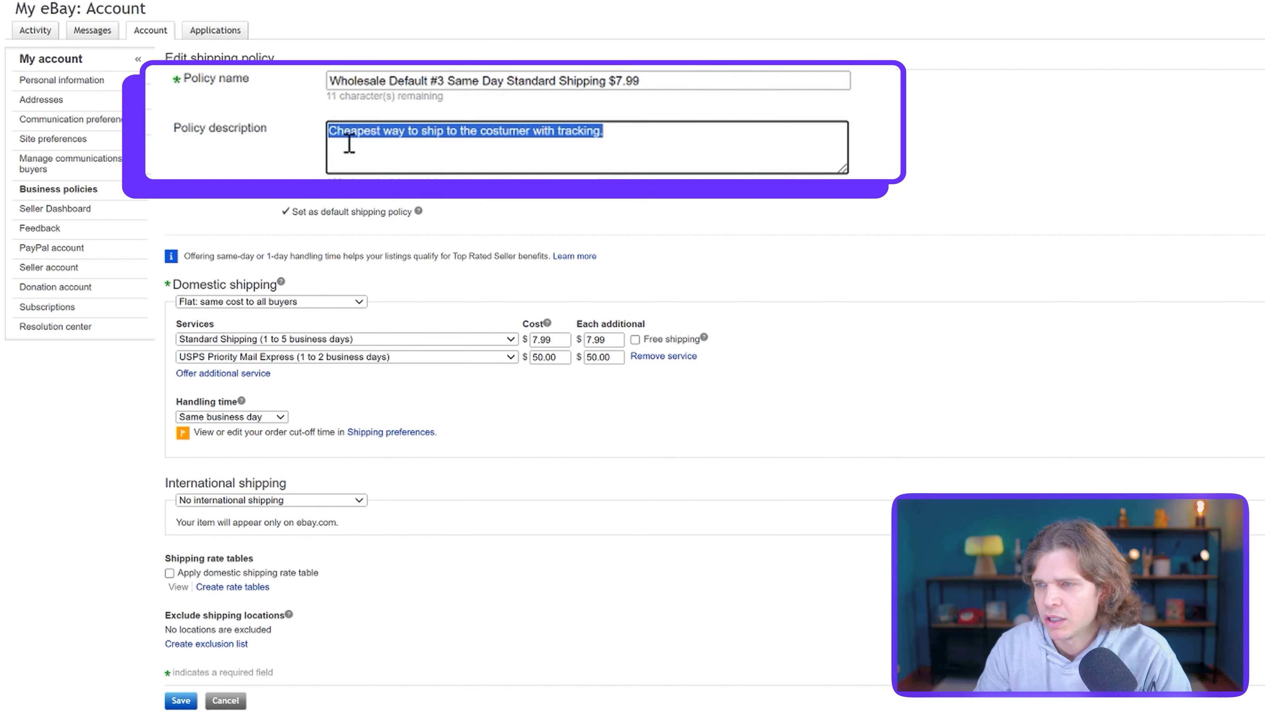
left_click(366, 158)
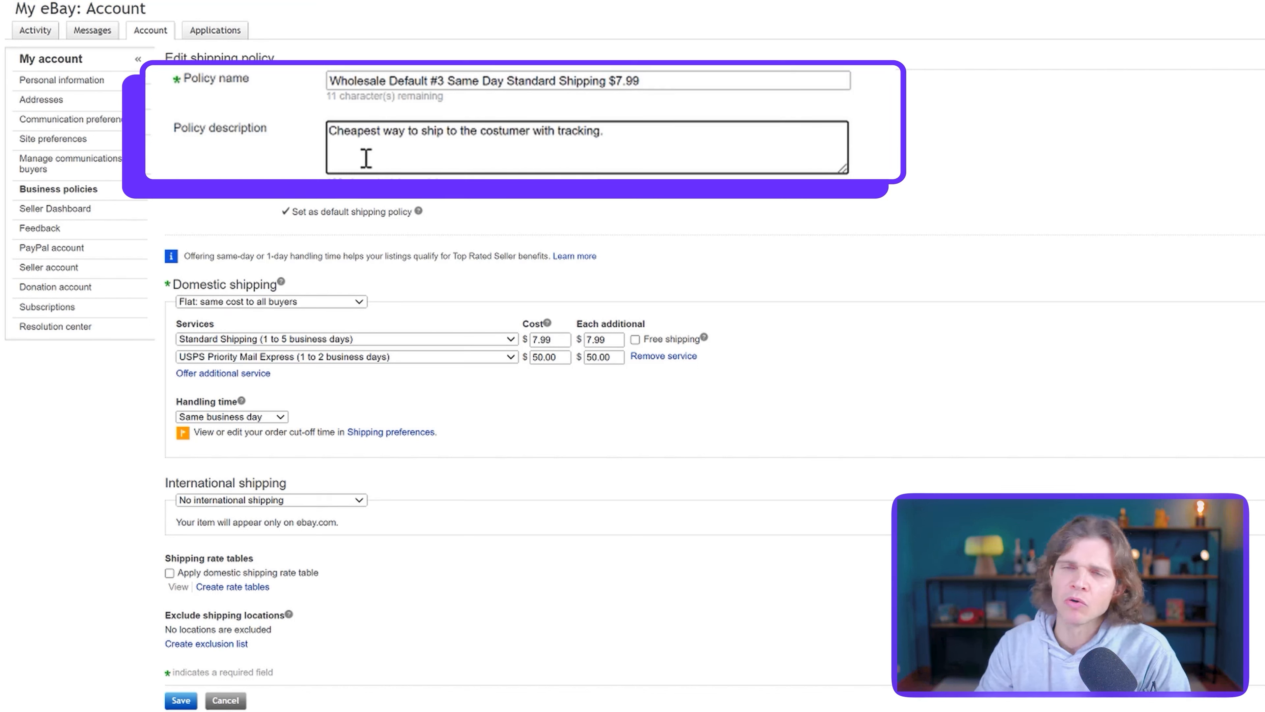
left_click(412, 227)
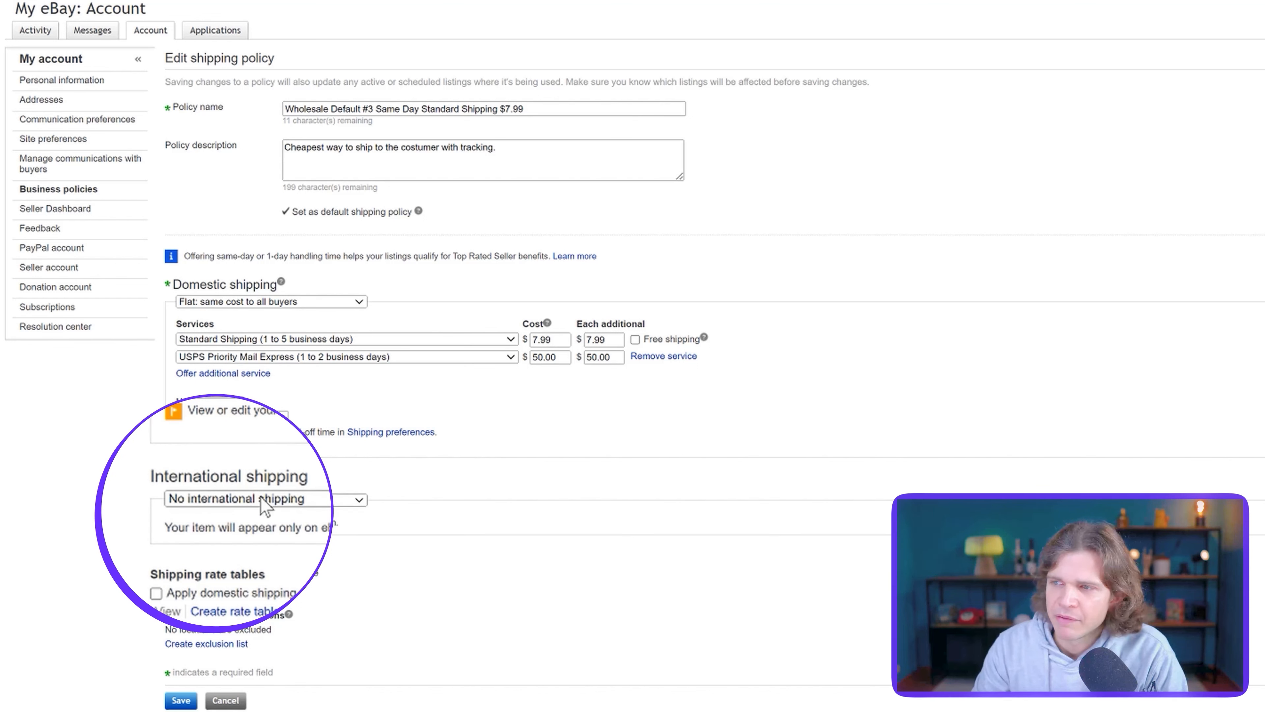
Check the international shipping options of the Wholesale Default #3 policy and return to the business policies list
left_click(272, 498)
left_click(429, 492)
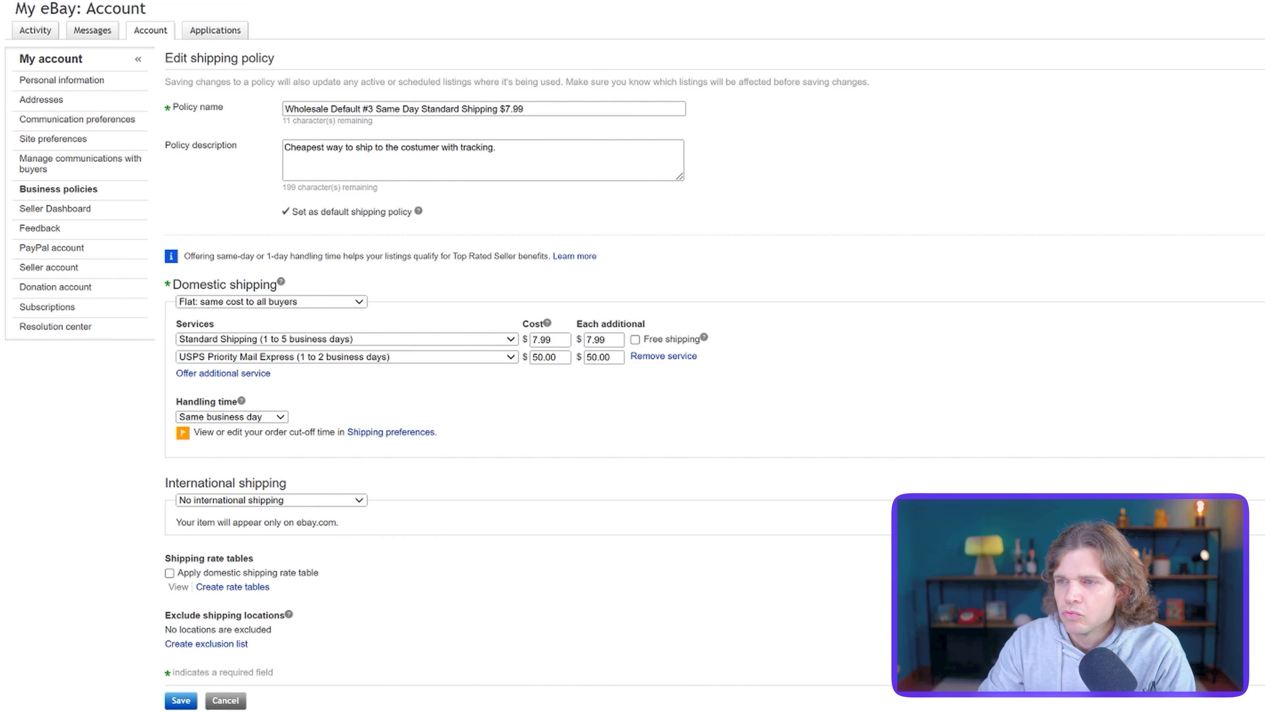
left_click(372, 0)
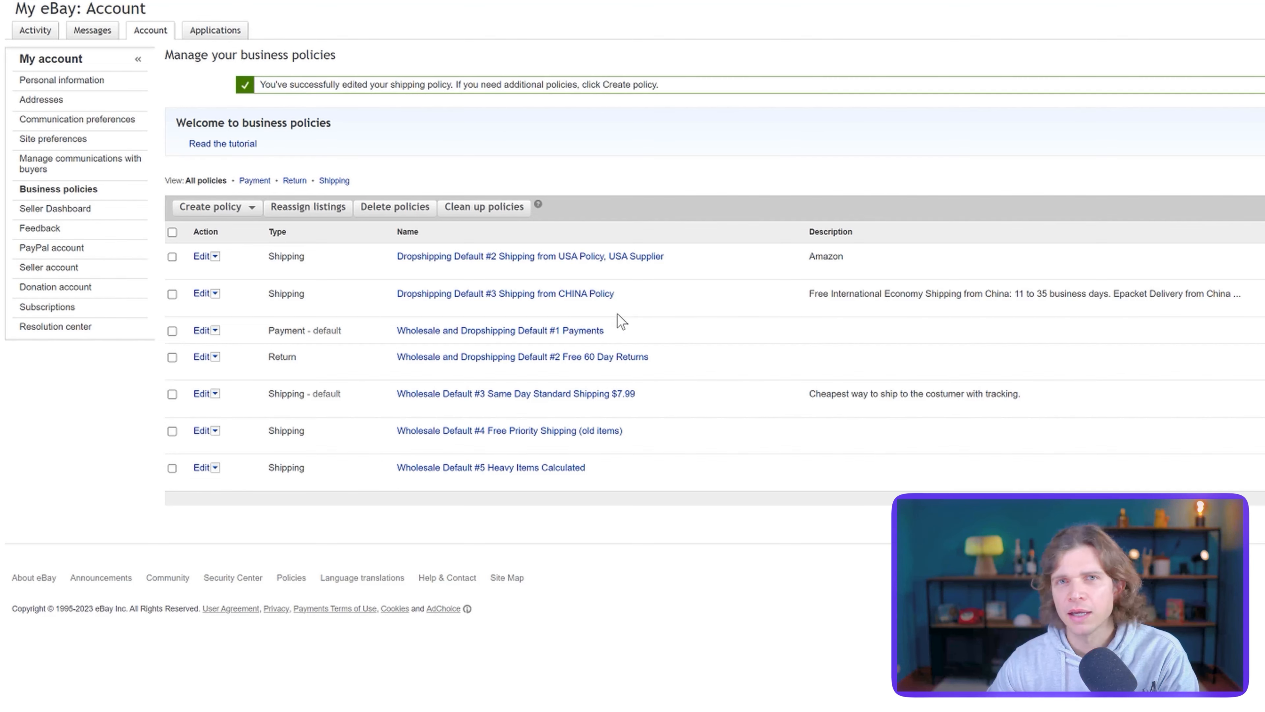
Open the Wholesale and Dropshipping Default #2 Free 60 Day Returns policy and examine its domestic and international return terms
left_click(453, 358)
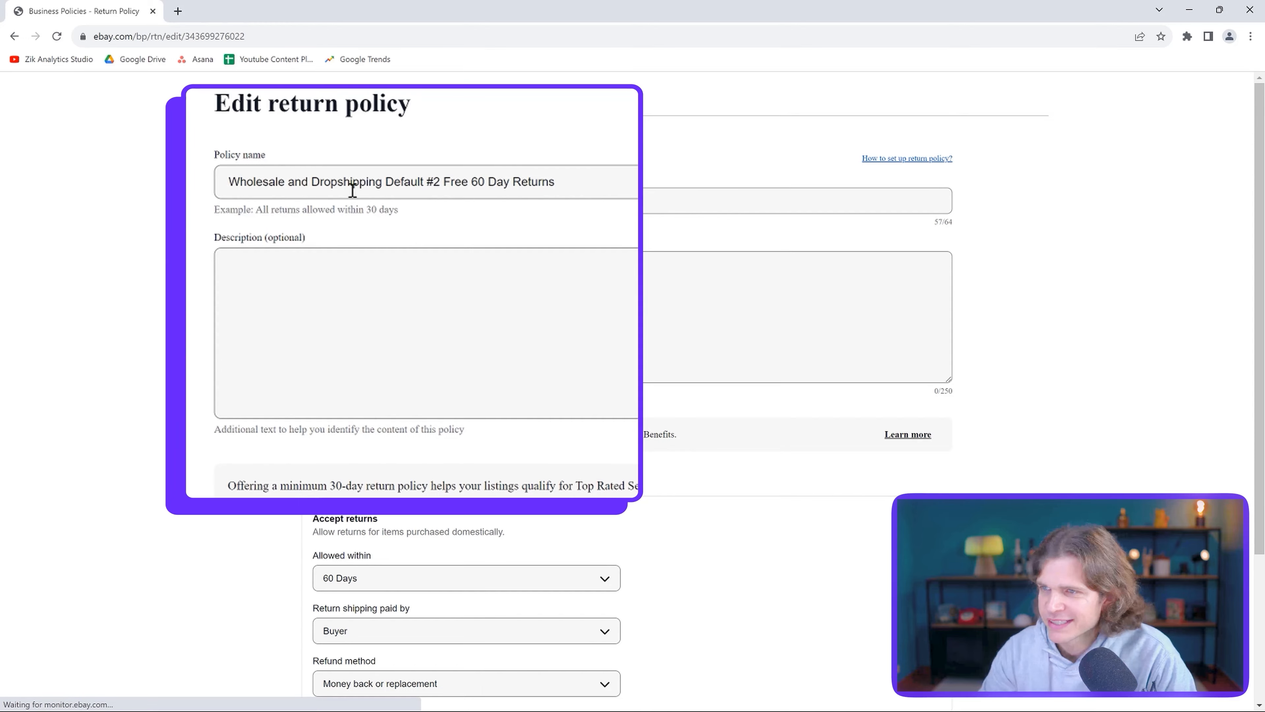
scroll(475, 309, "down", 4)
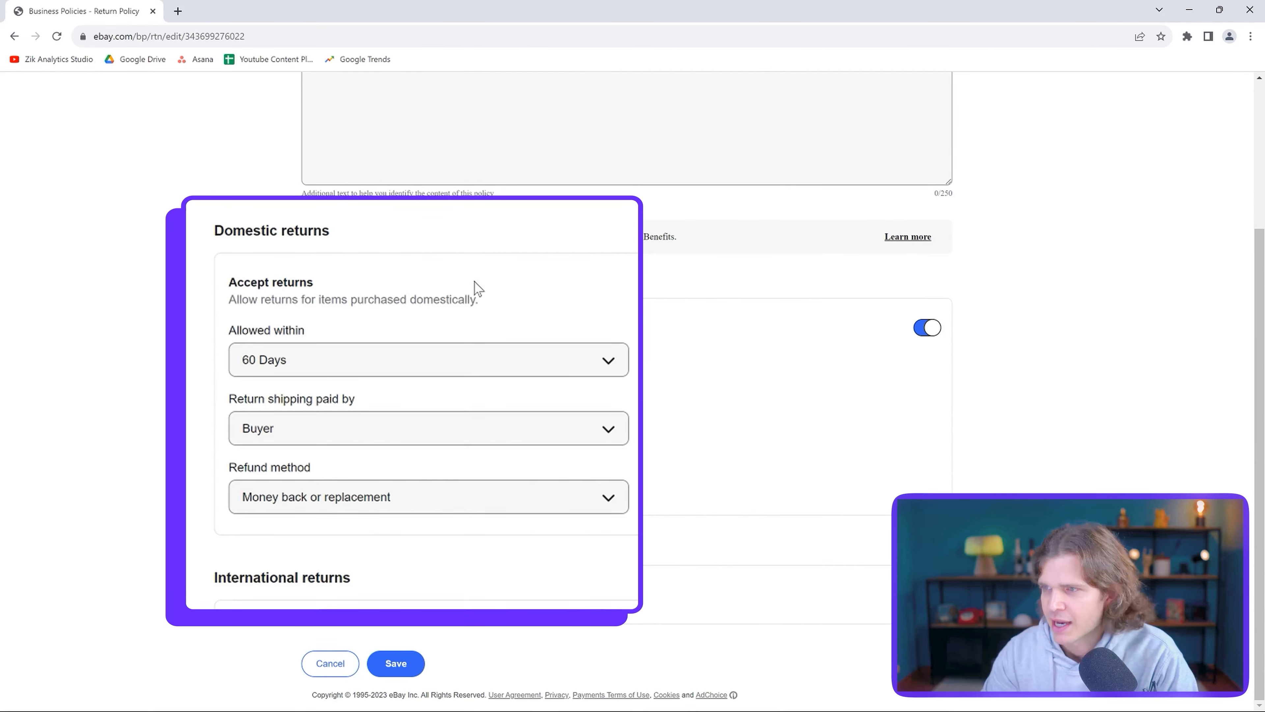
scroll(457, 535, "up", 1)
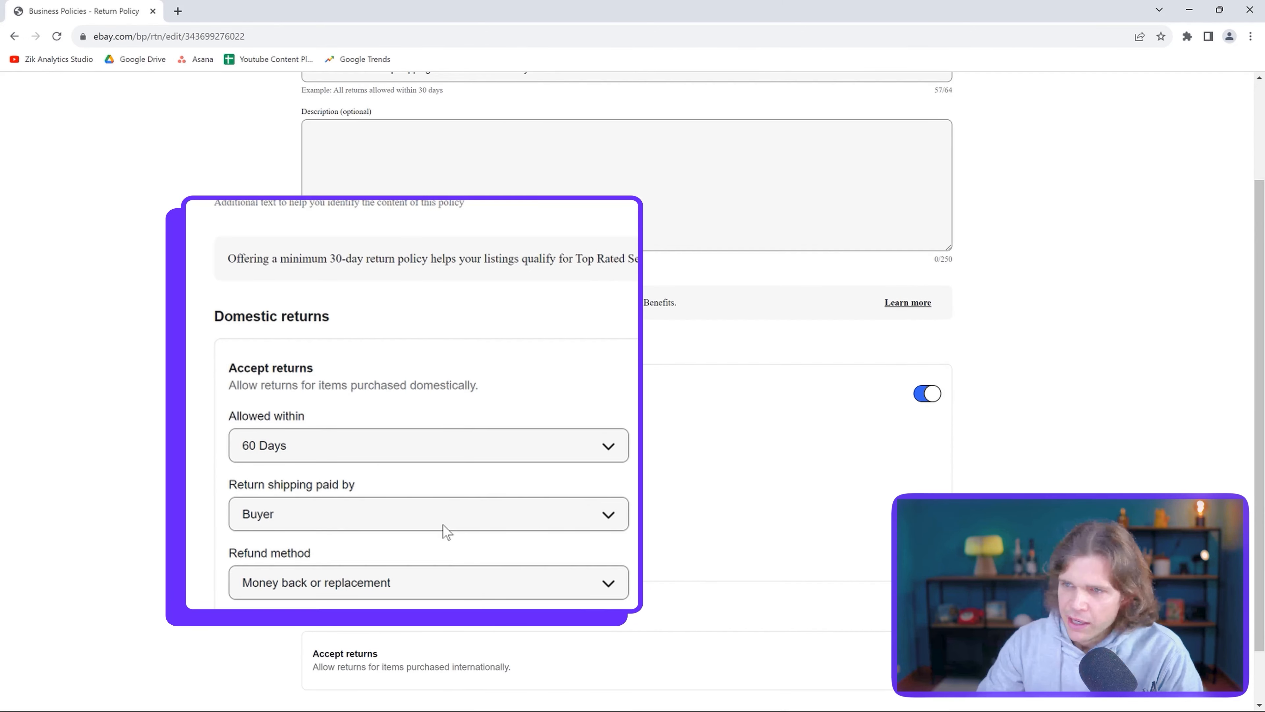
scroll(445, 528, "up", 1)
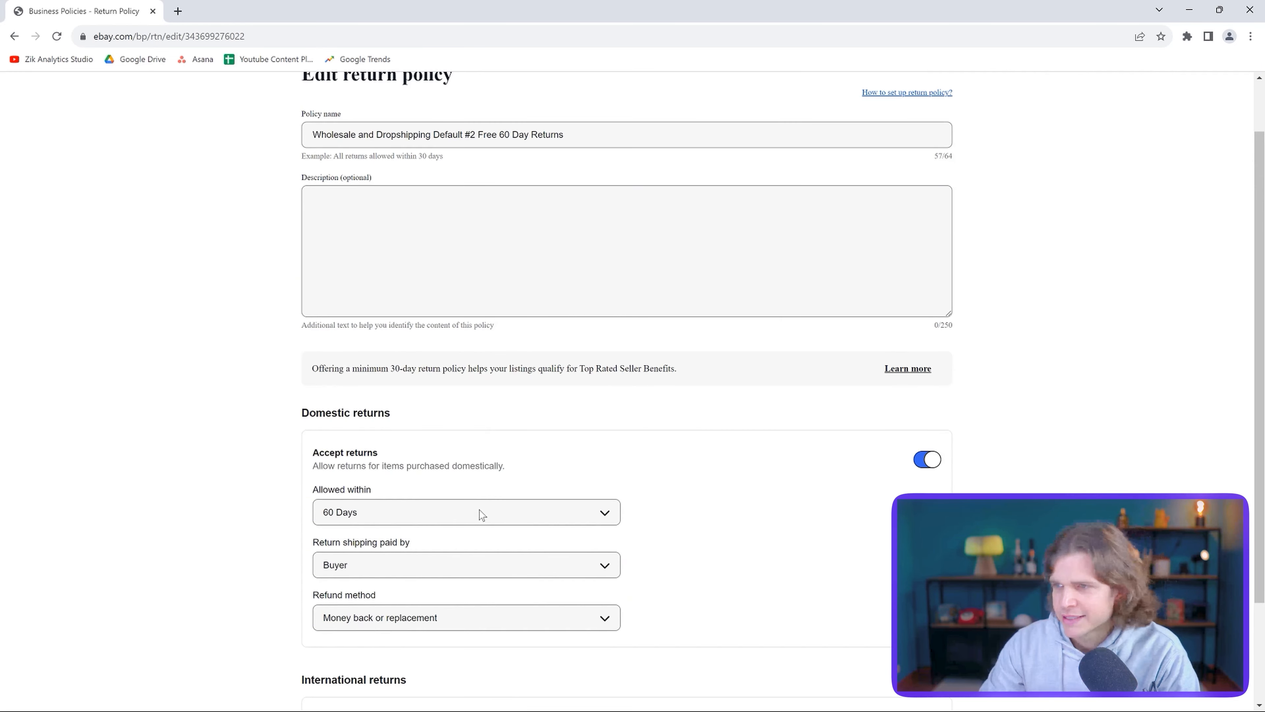
scroll(481, 515, "up", 1)
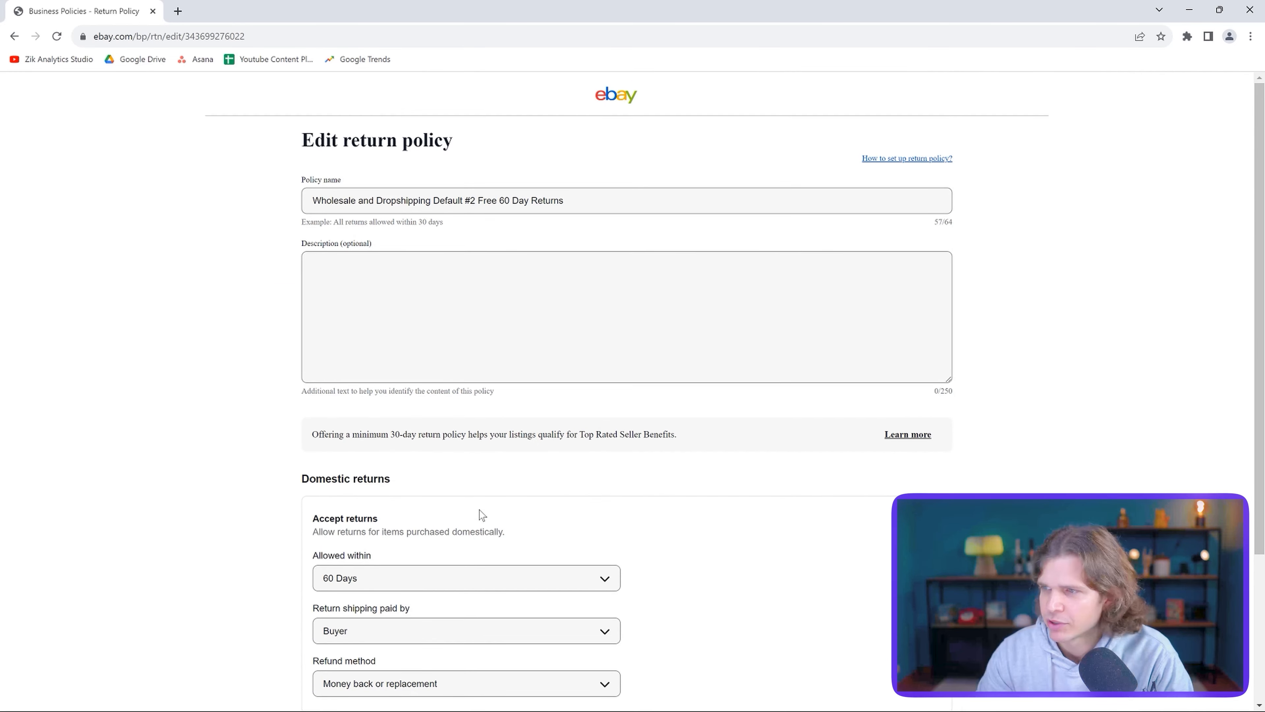
scroll(329, 642, "down", 1)
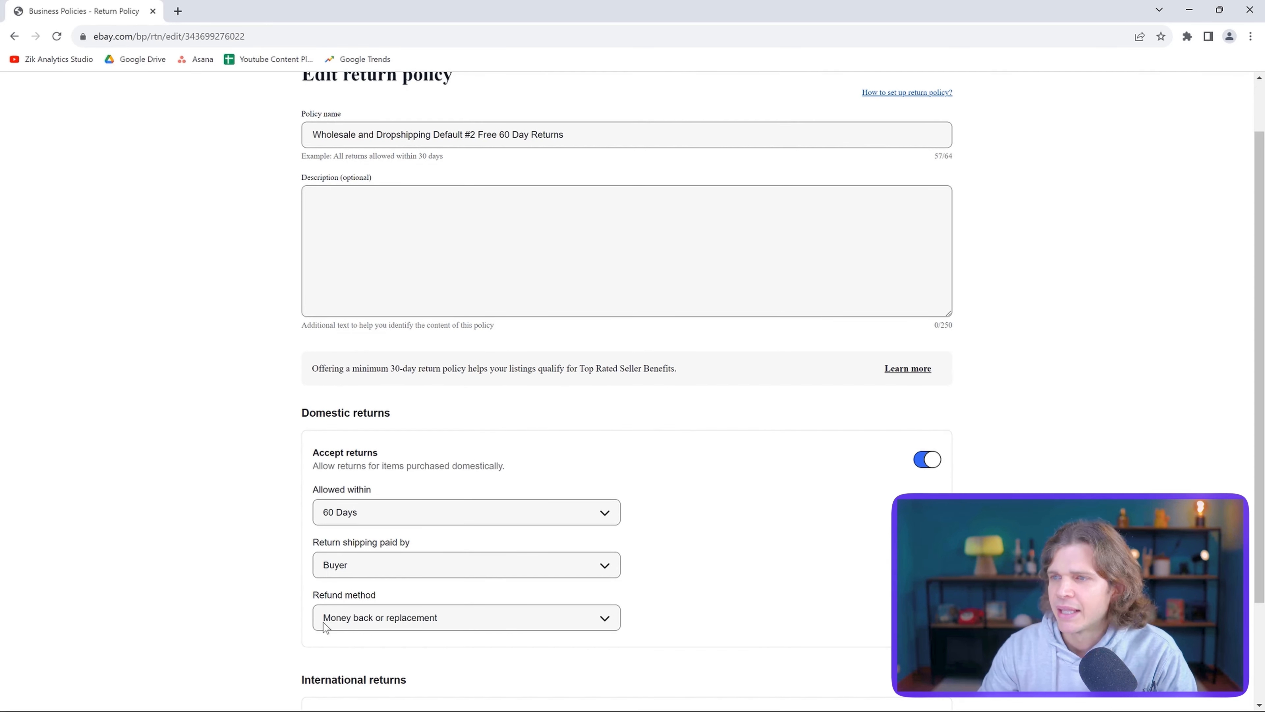
scroll(434, 608, "down", 1)
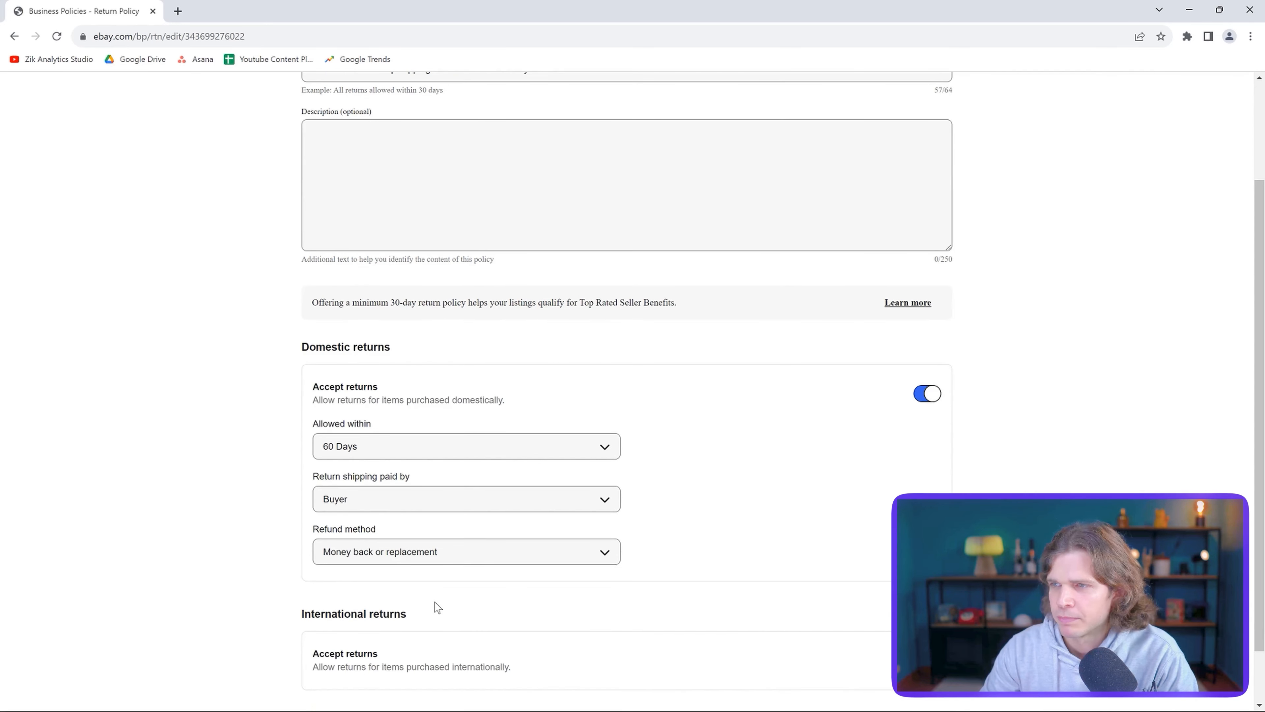
scroll(438, 550, "down", 1)
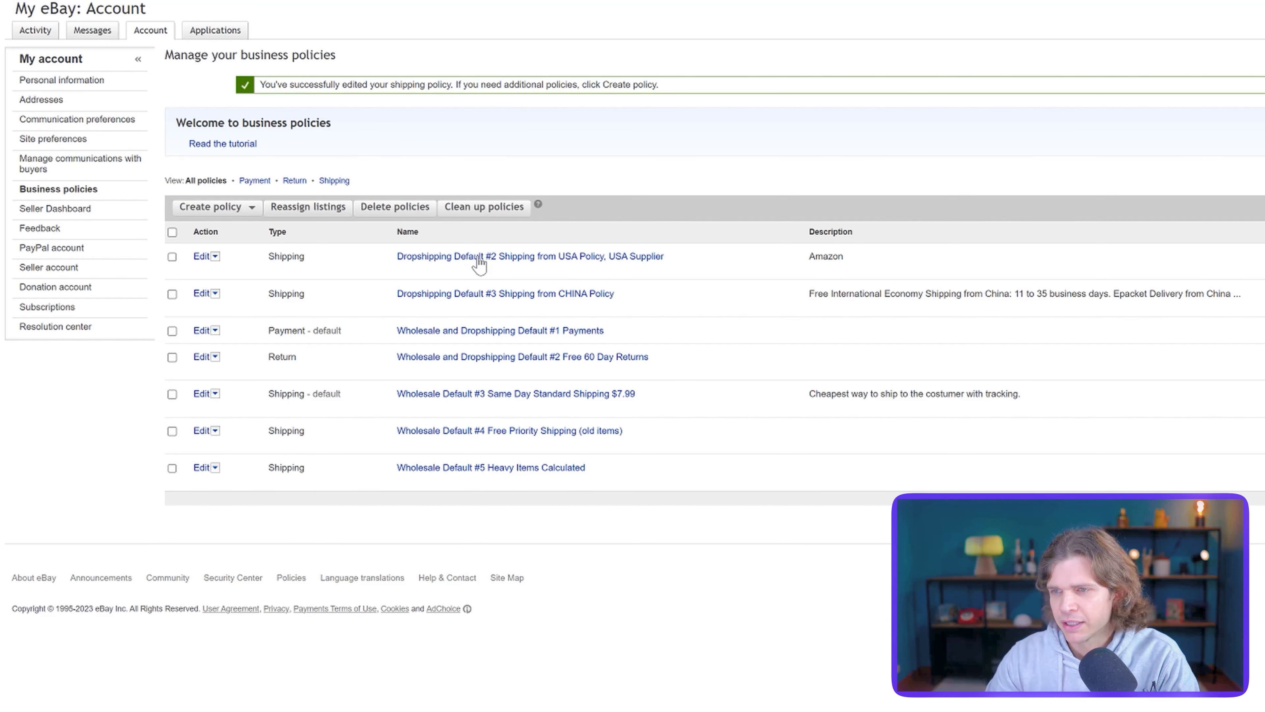
Open the Dropshipping Default #2 Shipping from USA policy and review its description and shipping settings
left_click(599, 264)
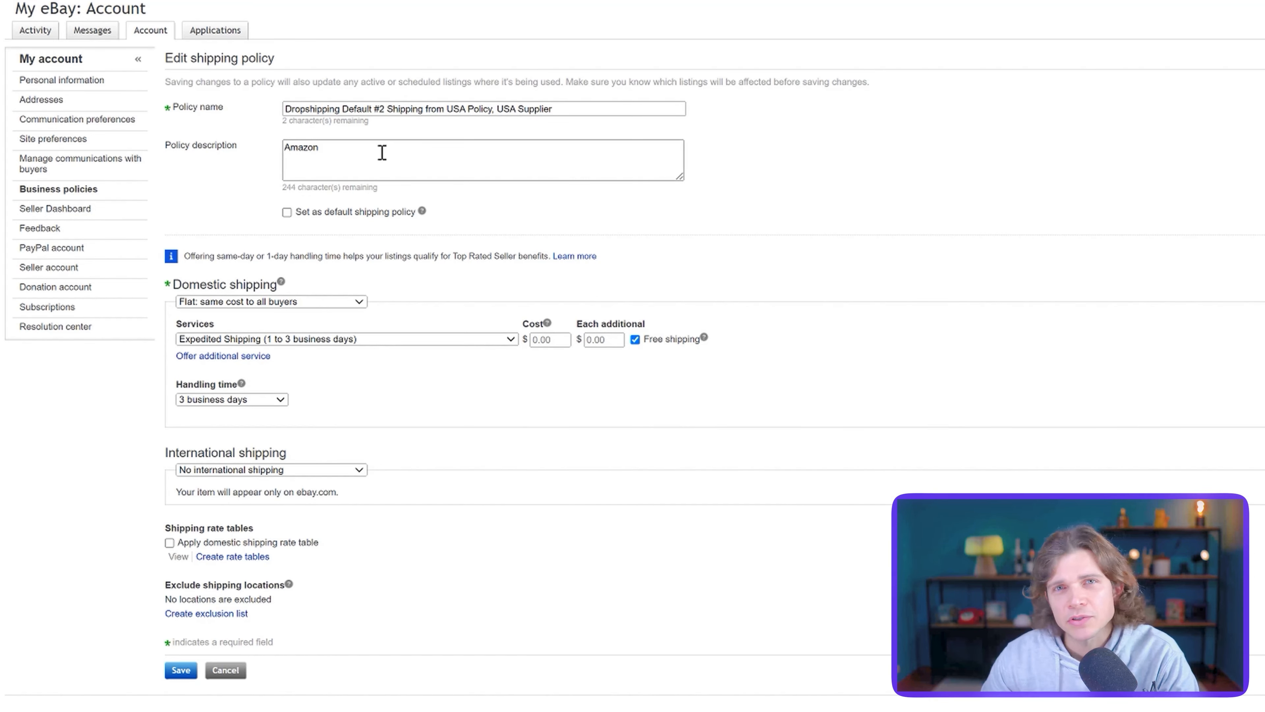
left_click_drag(383, 152, 284, 158)
left_click(261, 176)
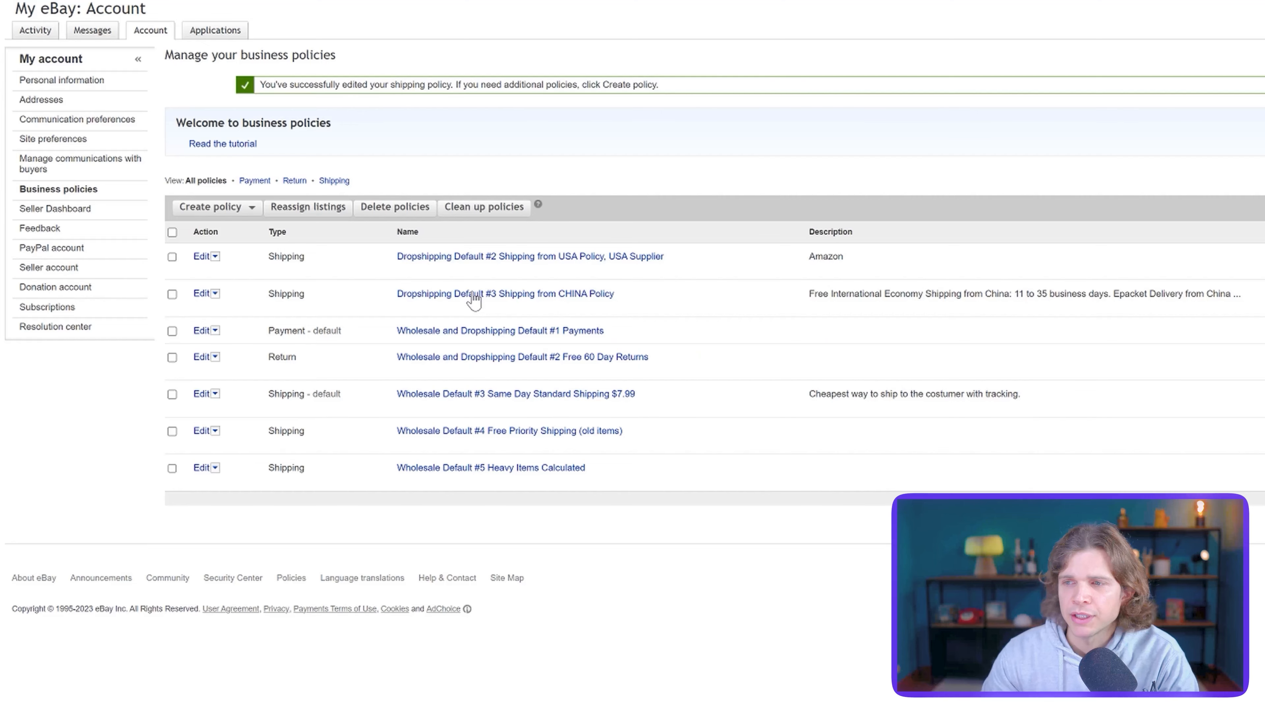
Open the Dropshipping Default #3 Shipping from CHINA policy and review its excluded locations and policy description
left_click(469, 293)
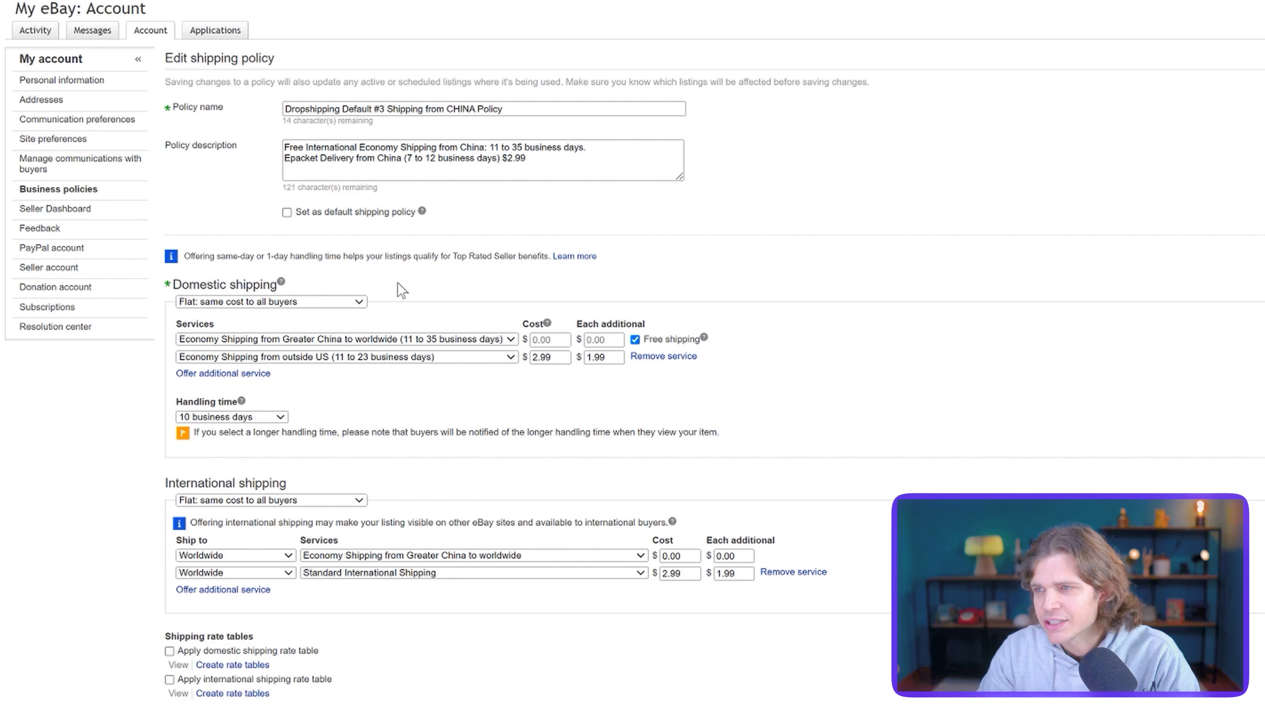
scroll(397, 283, "down", 4)
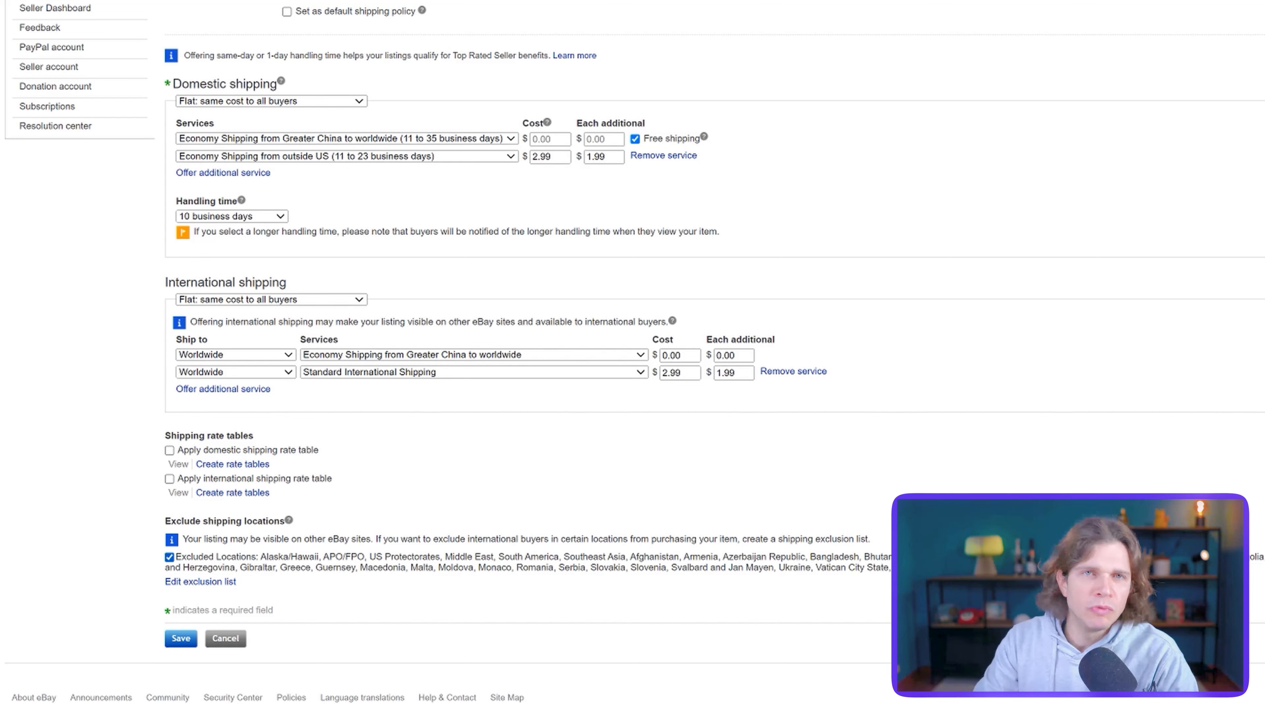
left_click_drag(237, 582, 165, 582)
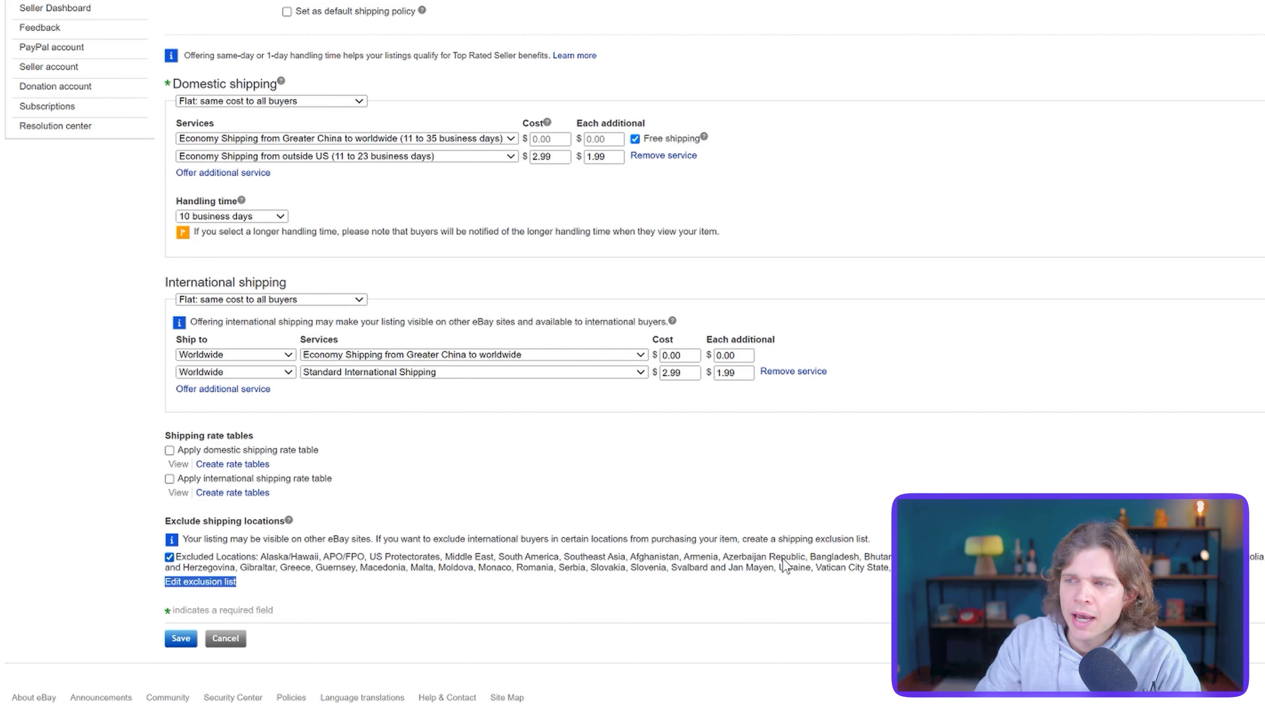
left_click(393, 590)
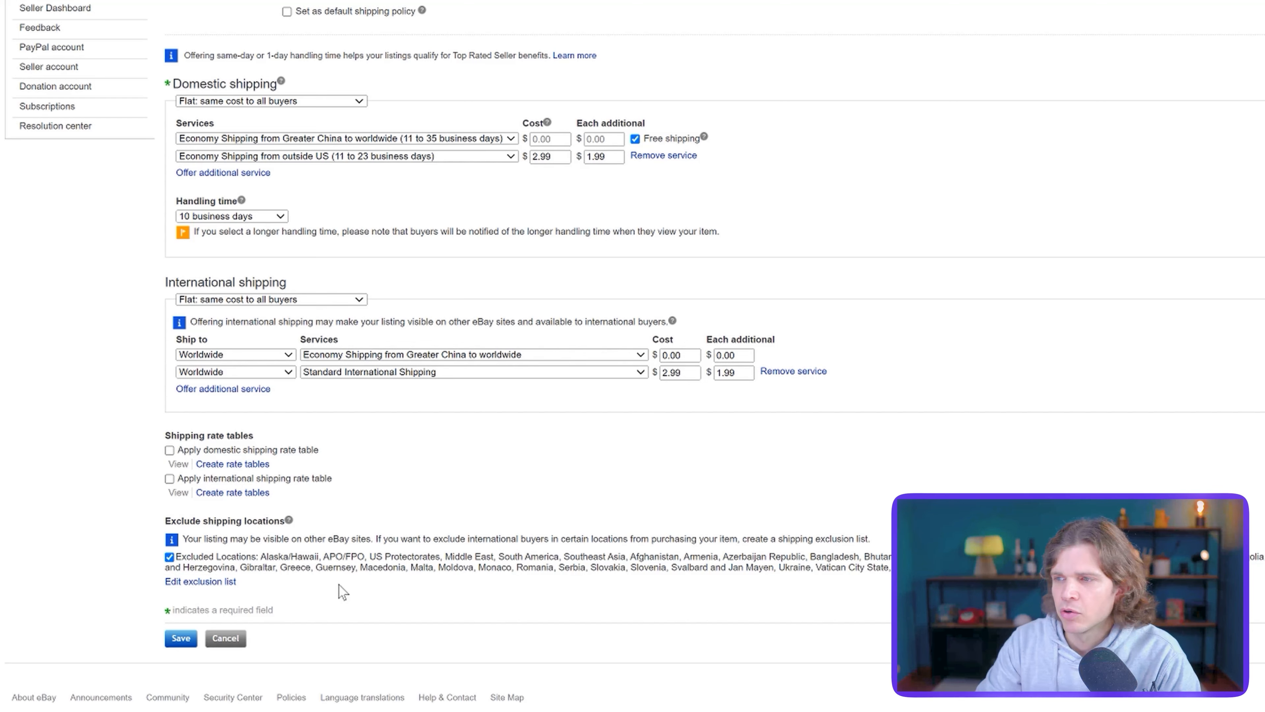
scroll(344, 592, "up", 4)
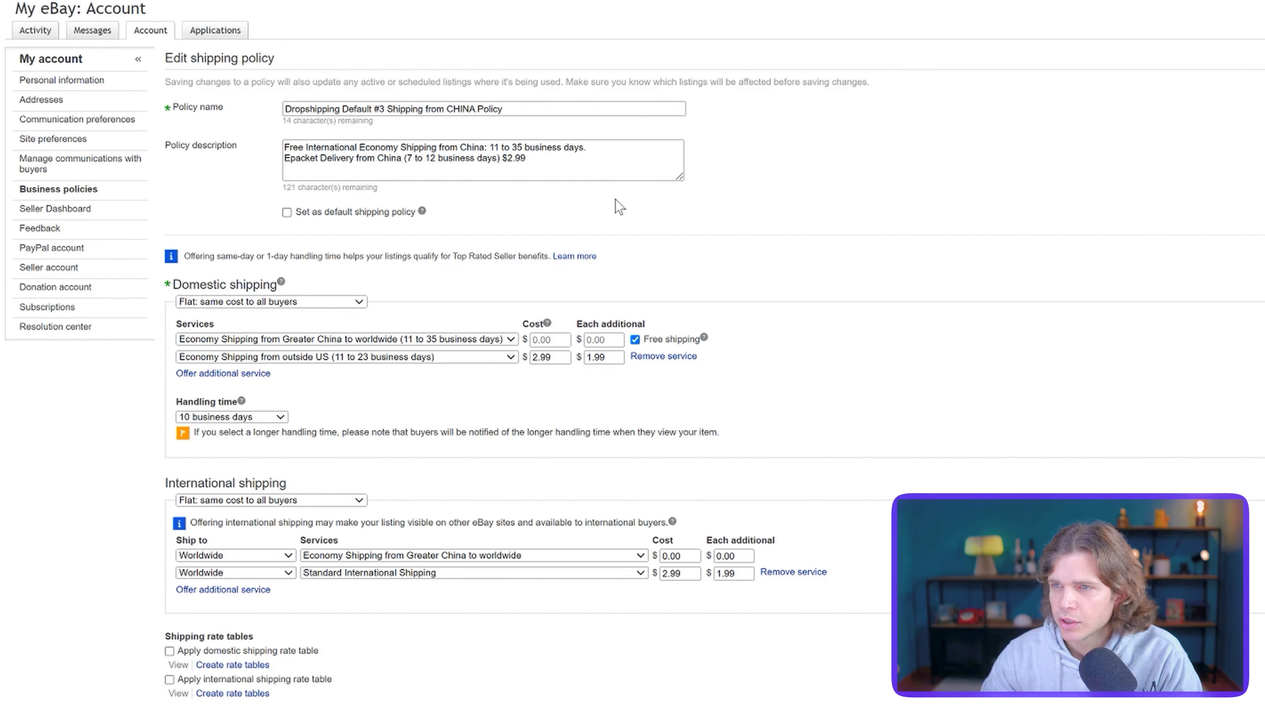
left_click_drag(587, 168, 242, 125)
left_click(546, 204)
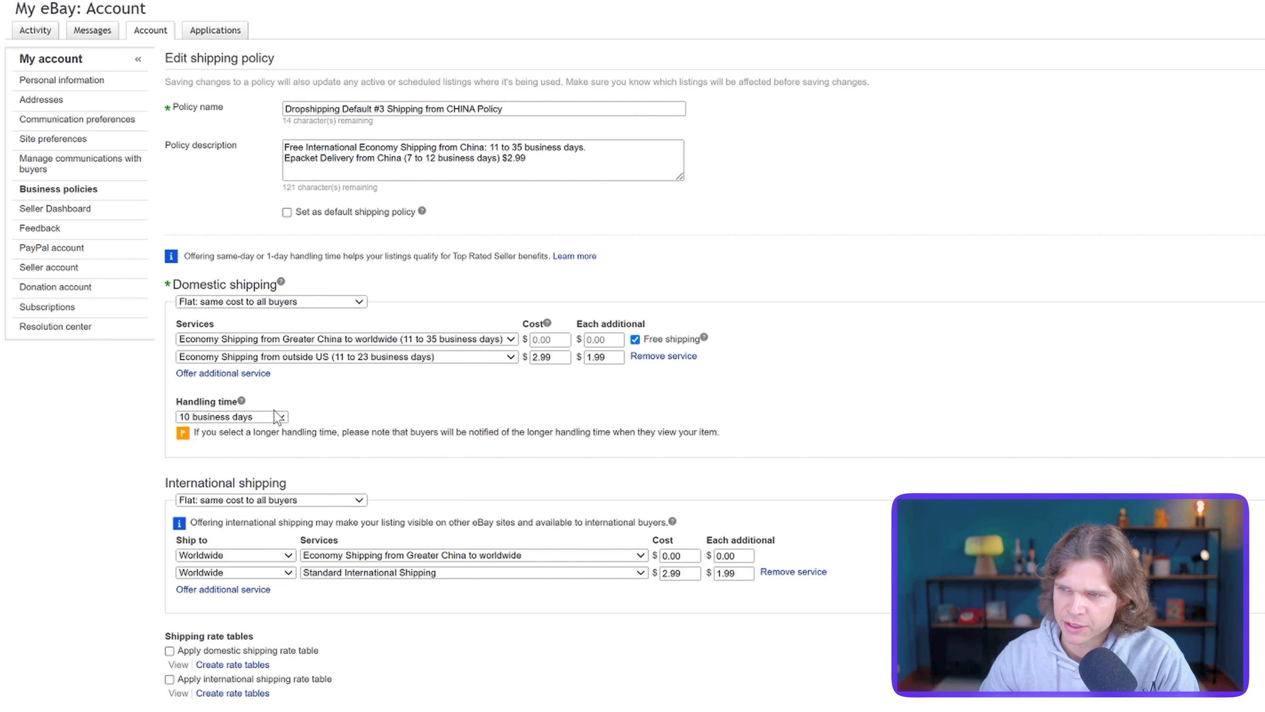
Examine the cost and each-additional charges of both domestic shipping services in the China policy
scroll(322, 389, "down", 2)
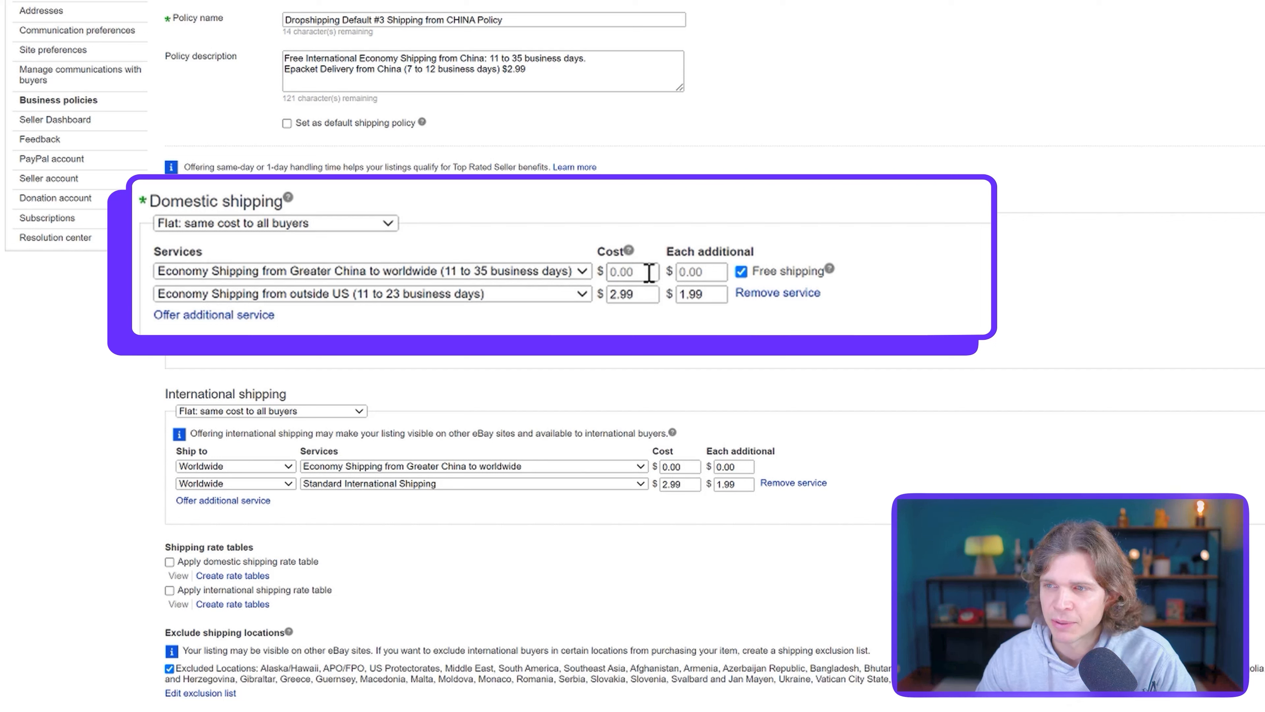
left_click(633, 273)
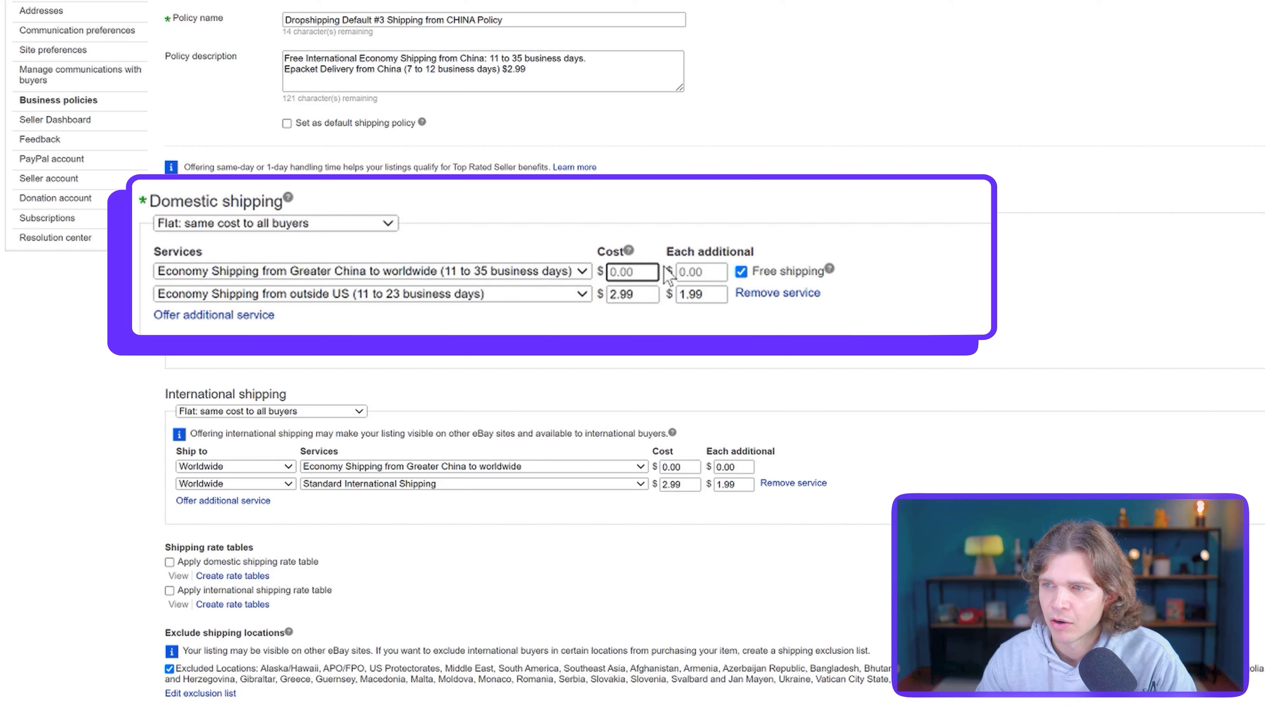
left_click(710, 272)
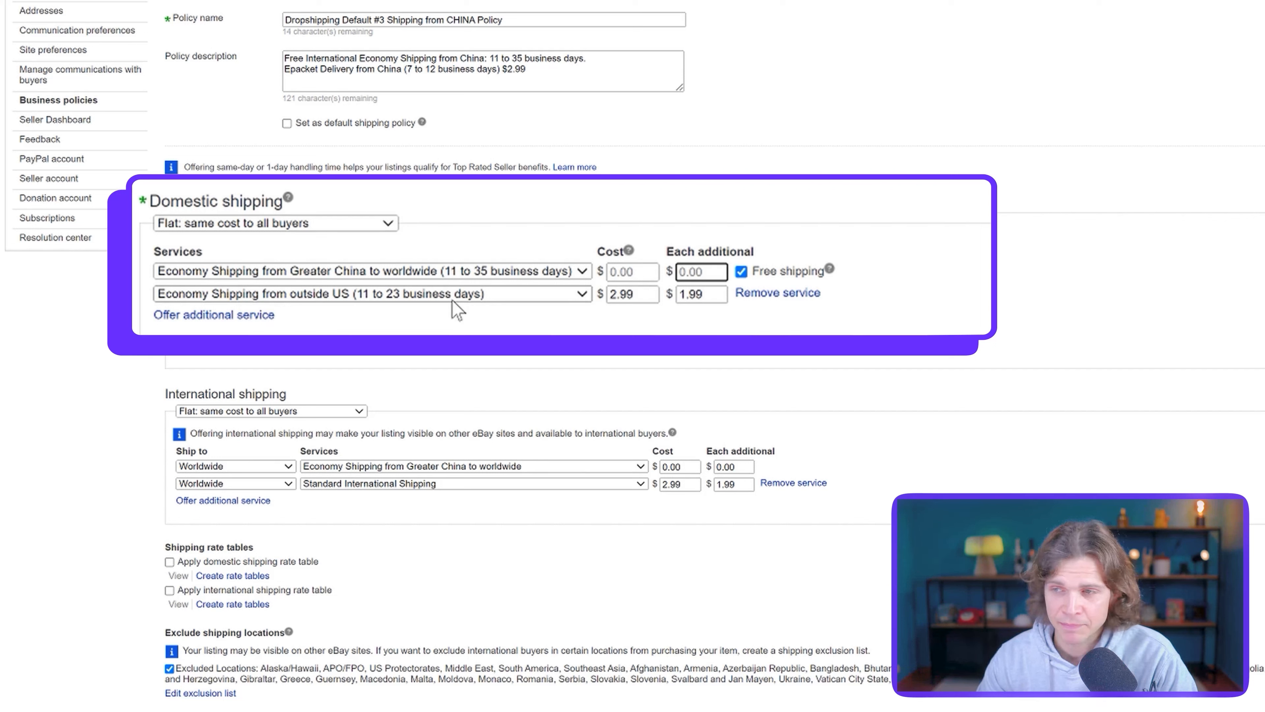
double_click(639, 294)
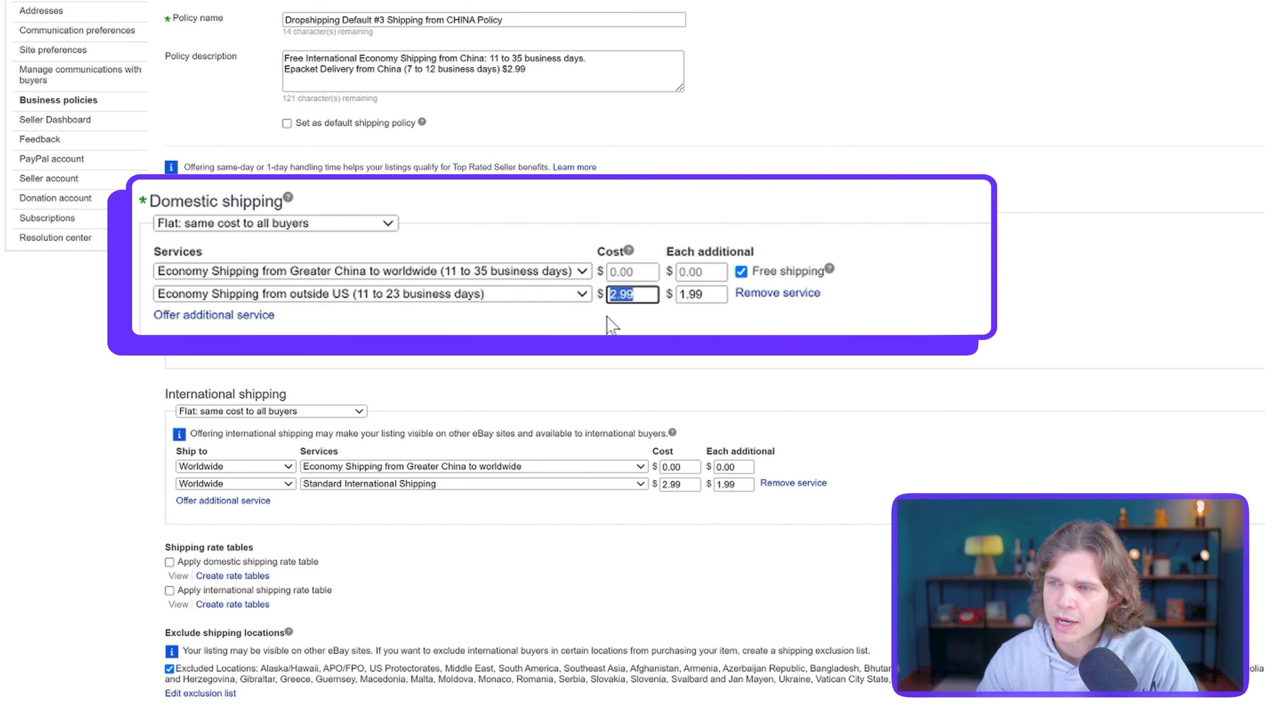
left_click(709, 295)
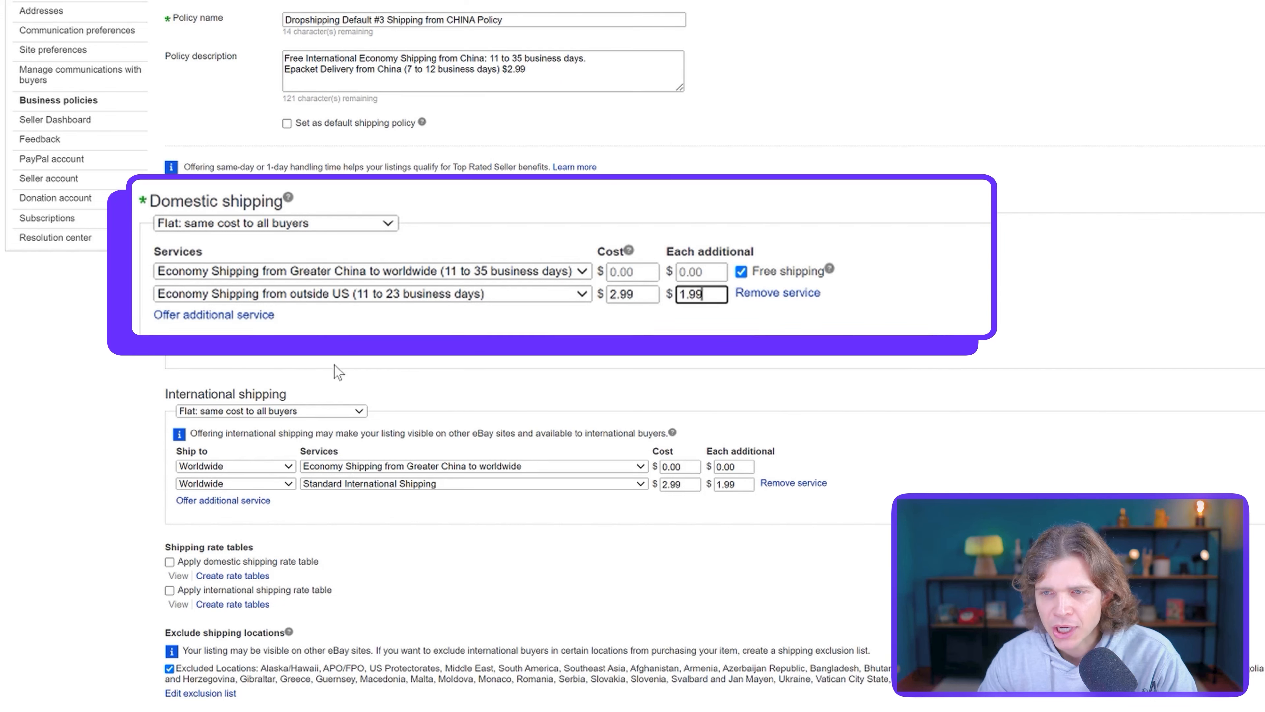
Review the China policy's handling time, international shipping and excluded shipping locations
scroll(333, 365, "down", 2)
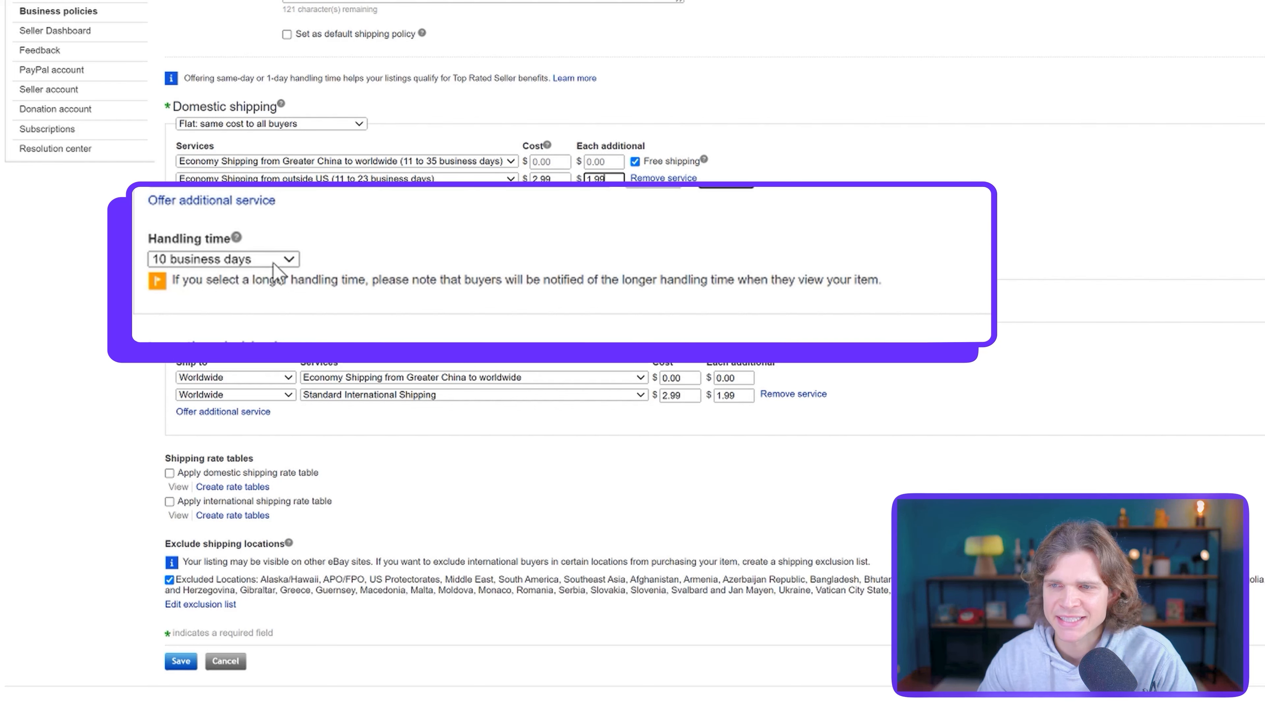
scroll(299, 280, "down", 1)
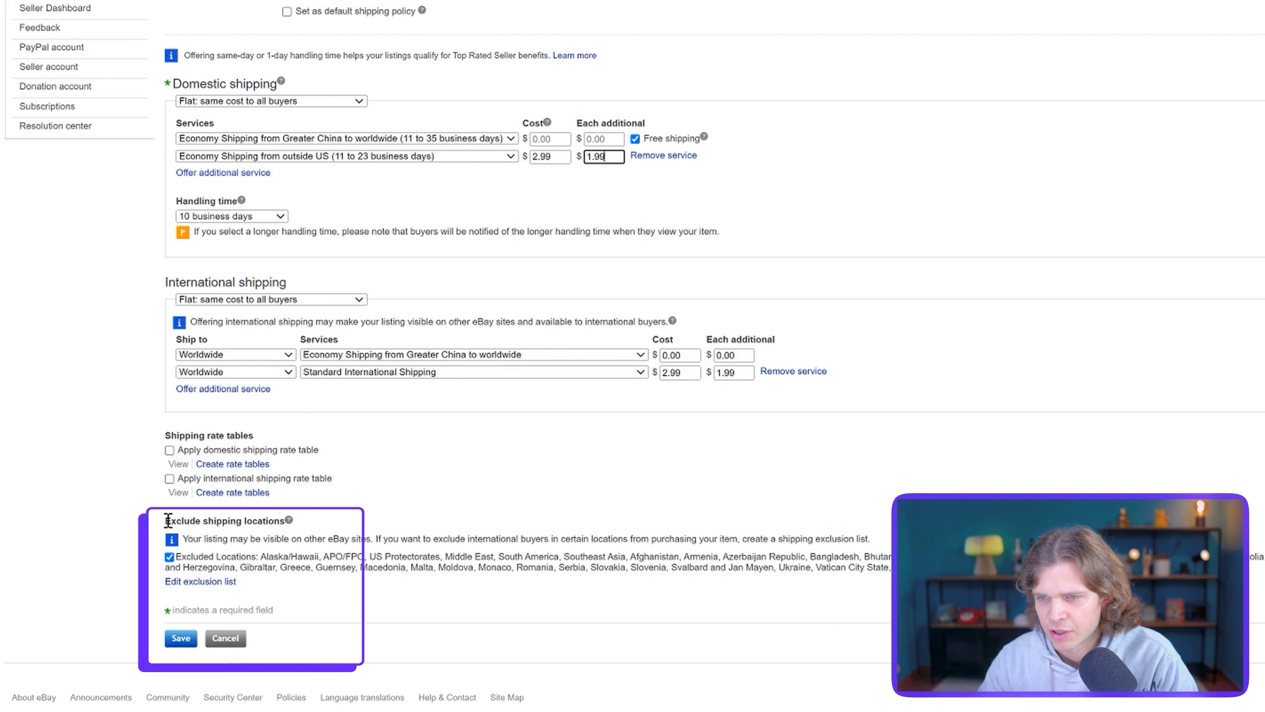
left_click_drag(168, 521, 334, 516)
left_click(354, 516)
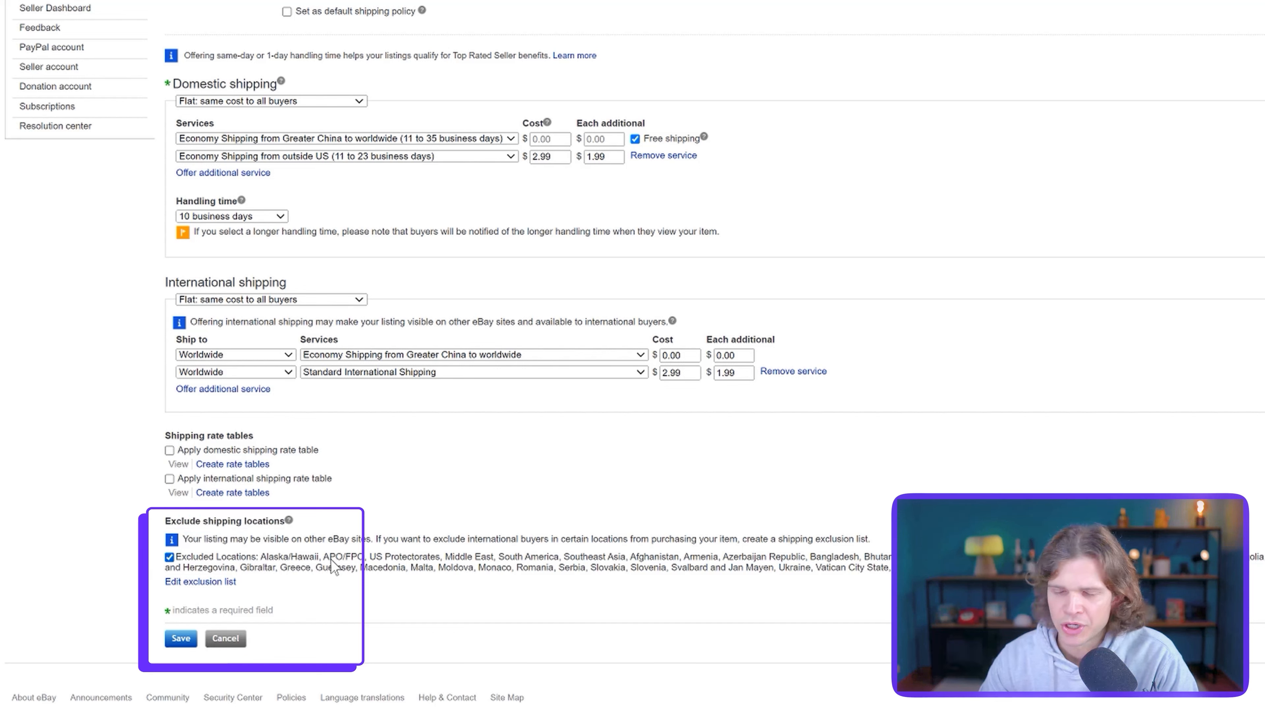